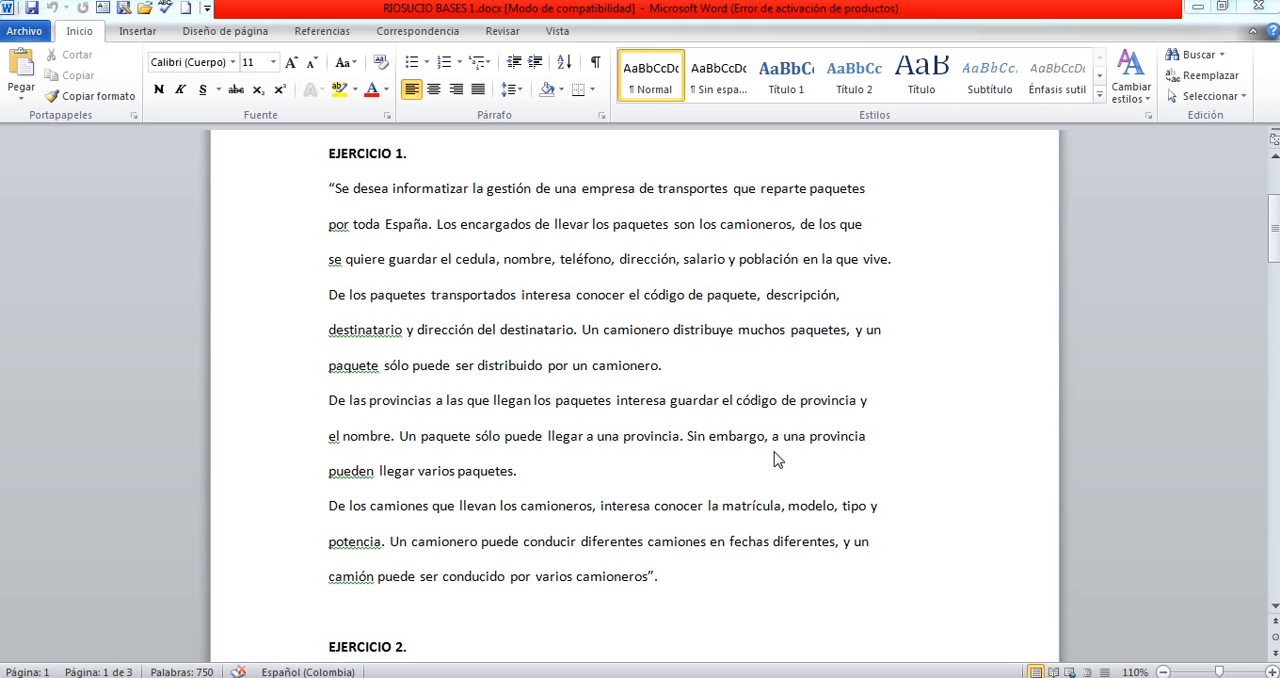
- Review the Exercise 1 statement in Word against the Paint entity boxes and the example diagram EJERCICIO3.png in the photo viewer
mouse_move(621, 677)
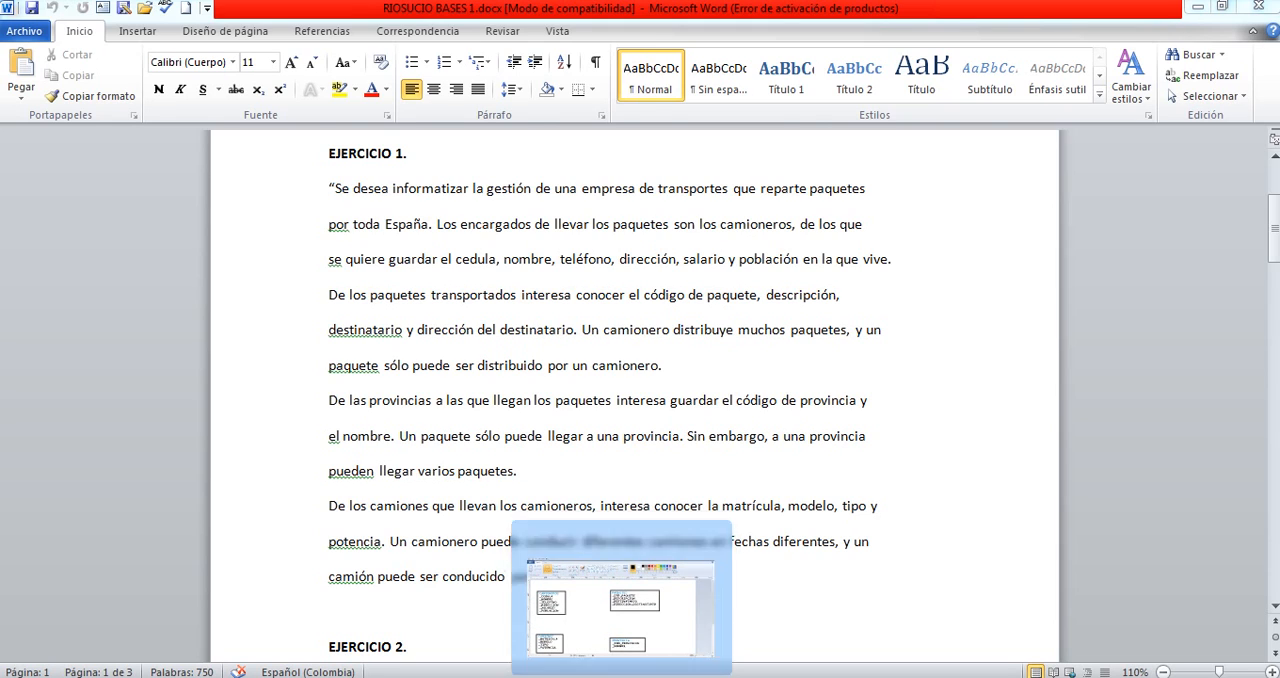
click(620, 605)
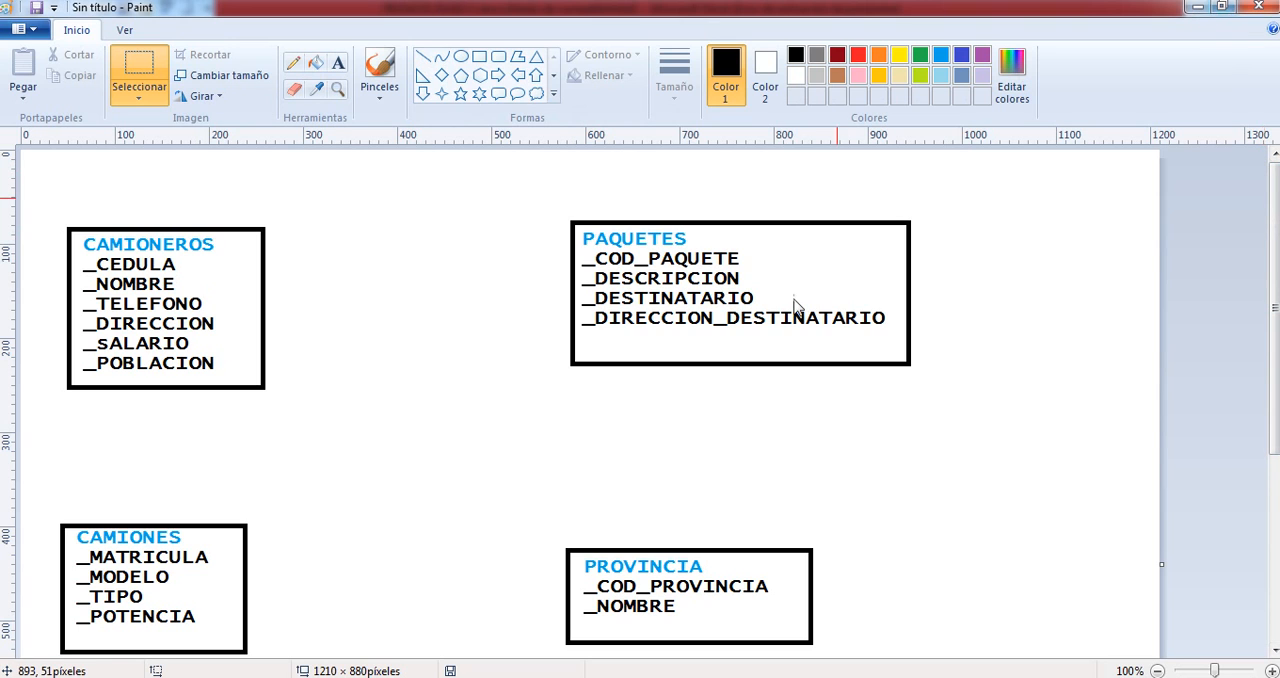
mouse_move(563, 677)
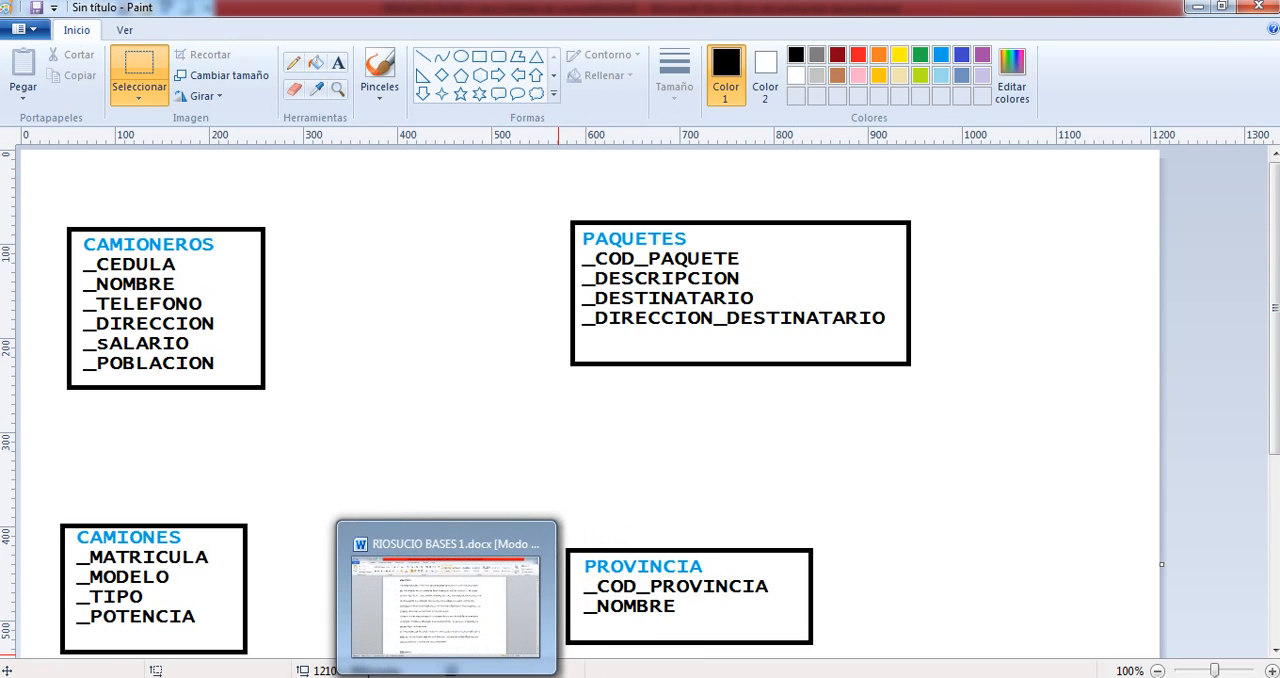
click(446, 677)
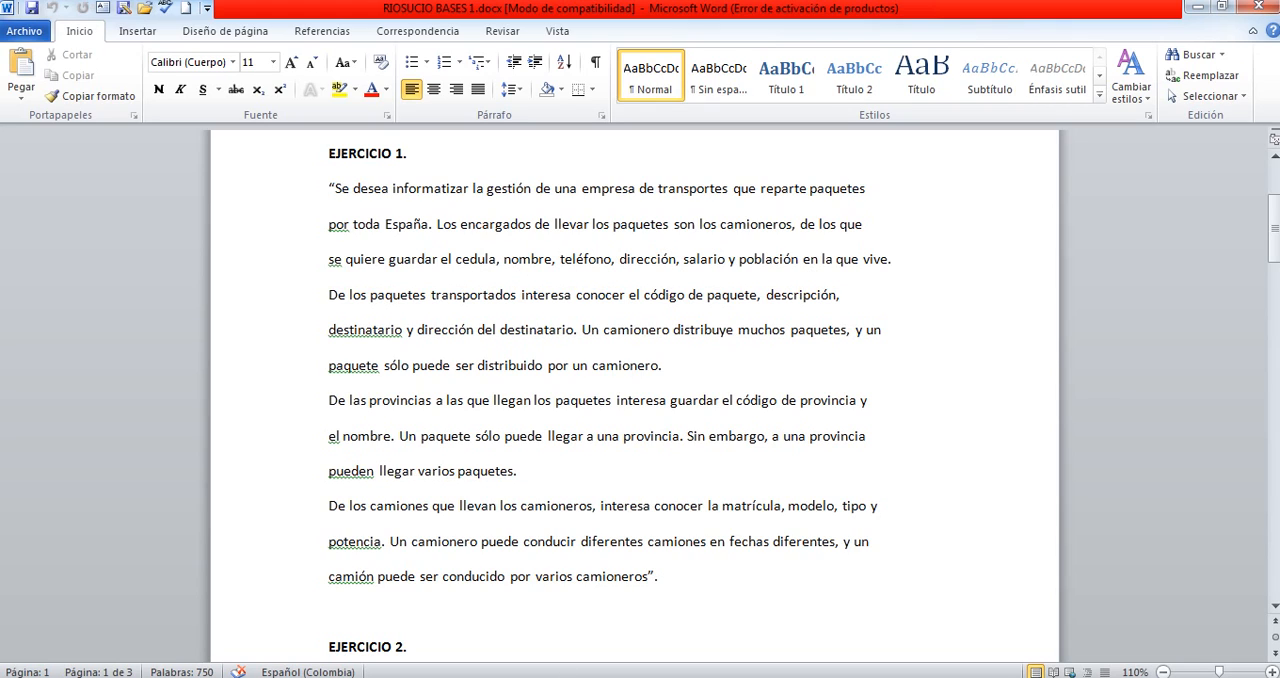
key(alt+Tab)
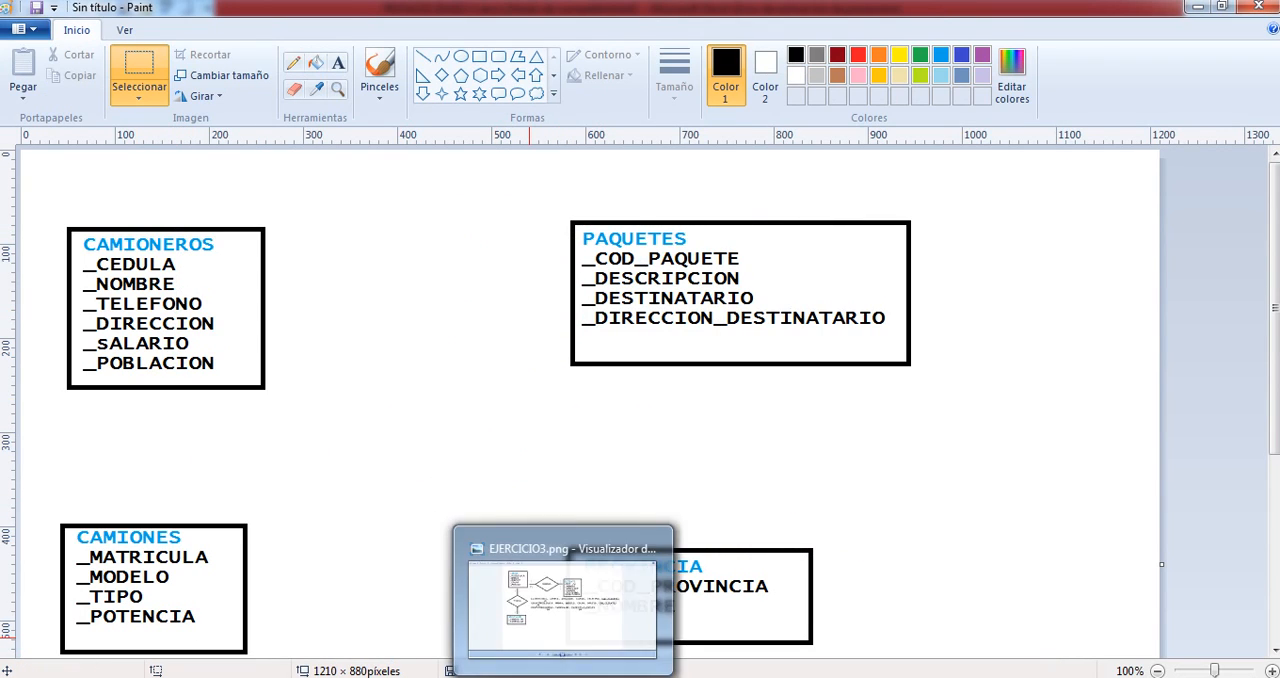
click(564, 677)
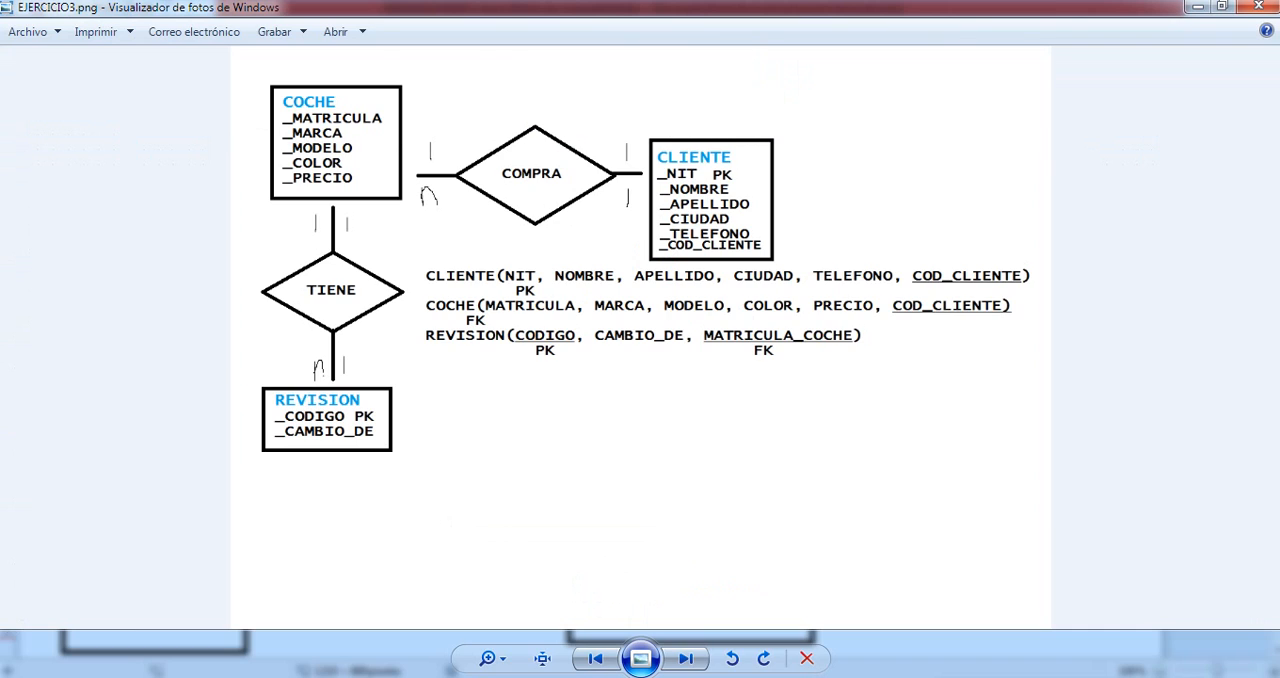
key(alt+Tab)
key(alt+Tab)
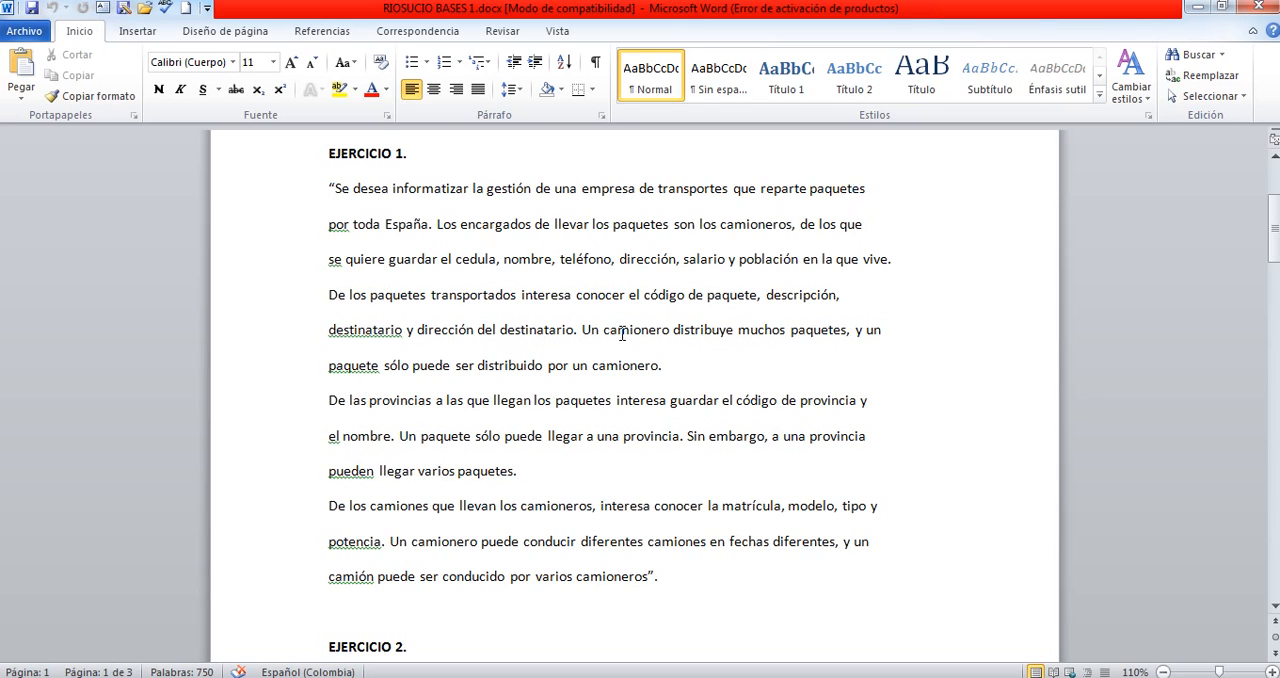
key(alt+Tab)
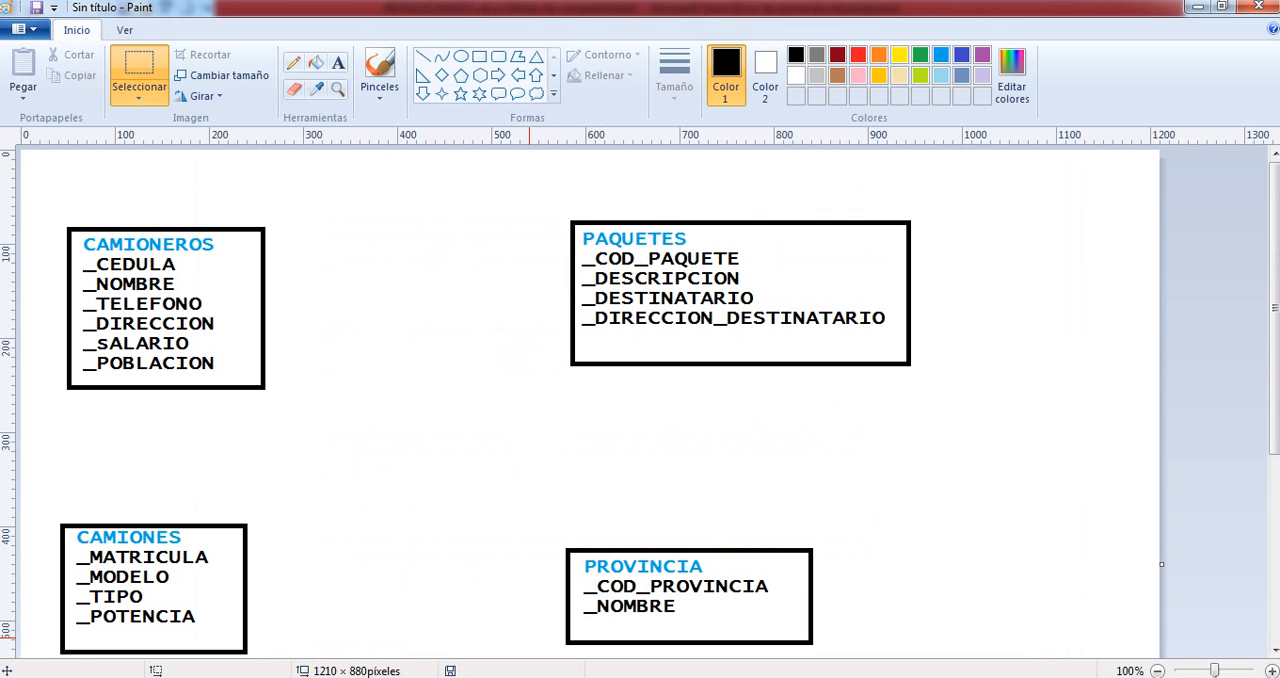
- Draw a relationship diamond about 183 × 112 px and place it midway between the CAMIONEROS and PAQUETES boxes
click(441, 75)
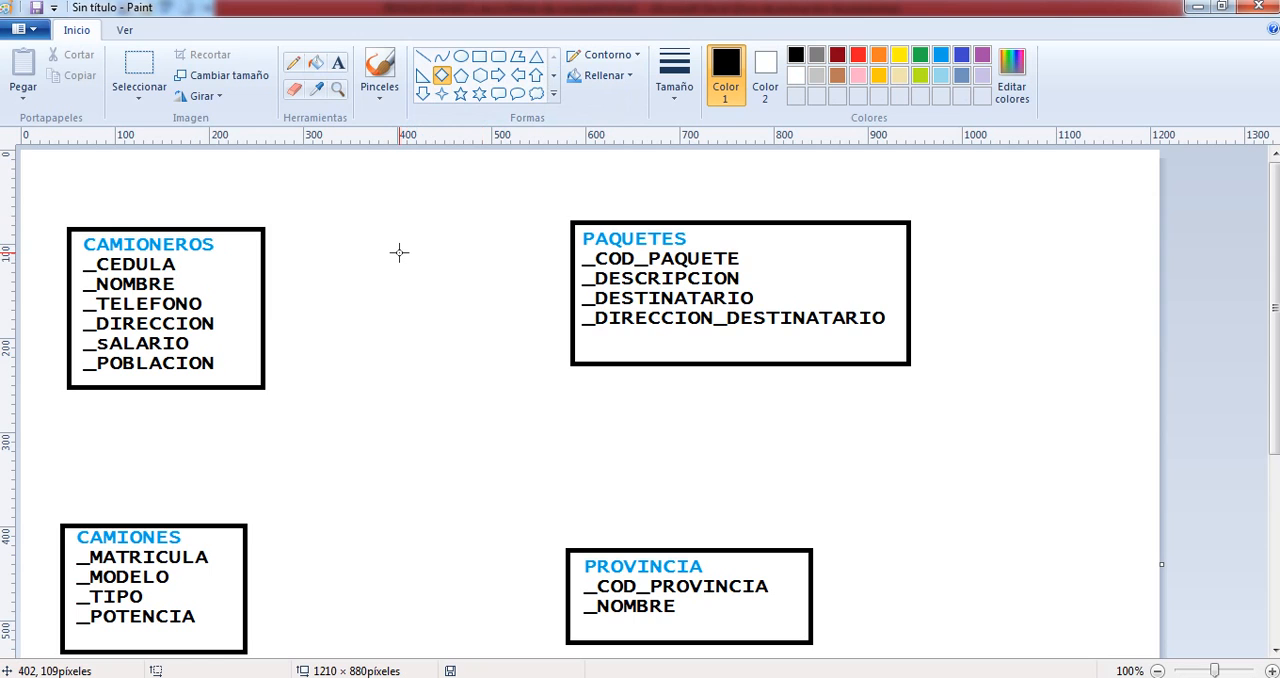
drag(399, 253, 571, 356)
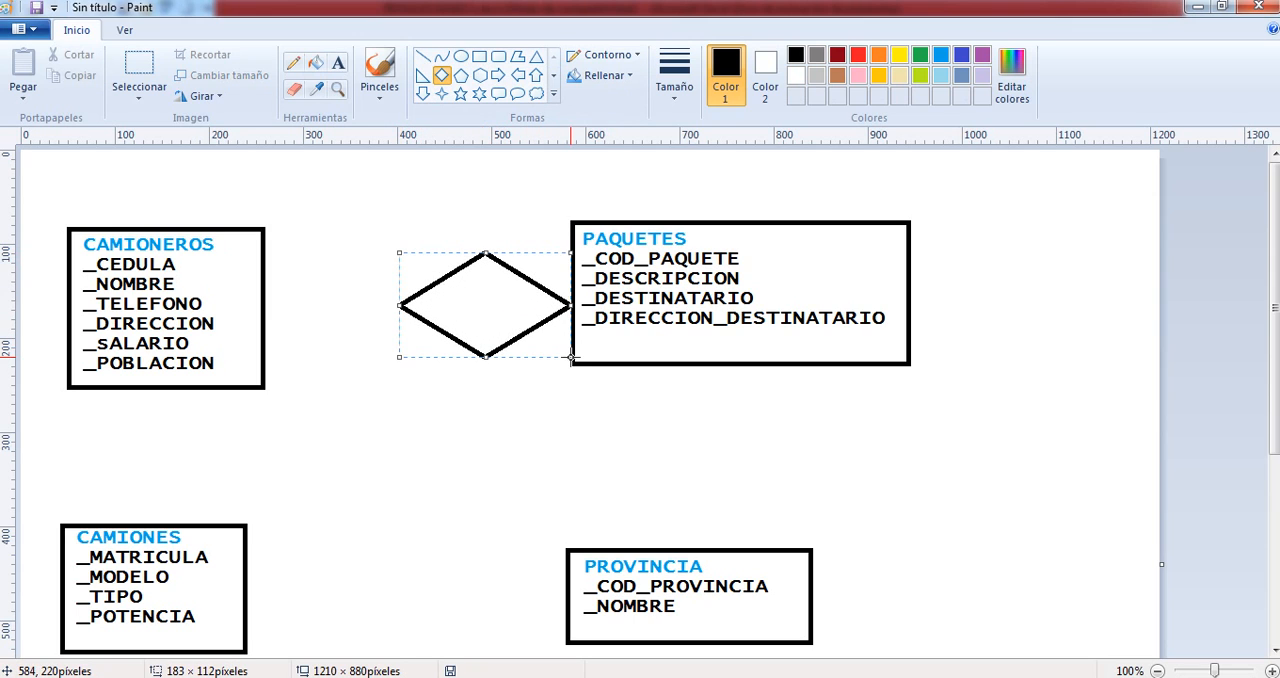
drag(469, 286, 415, 286)
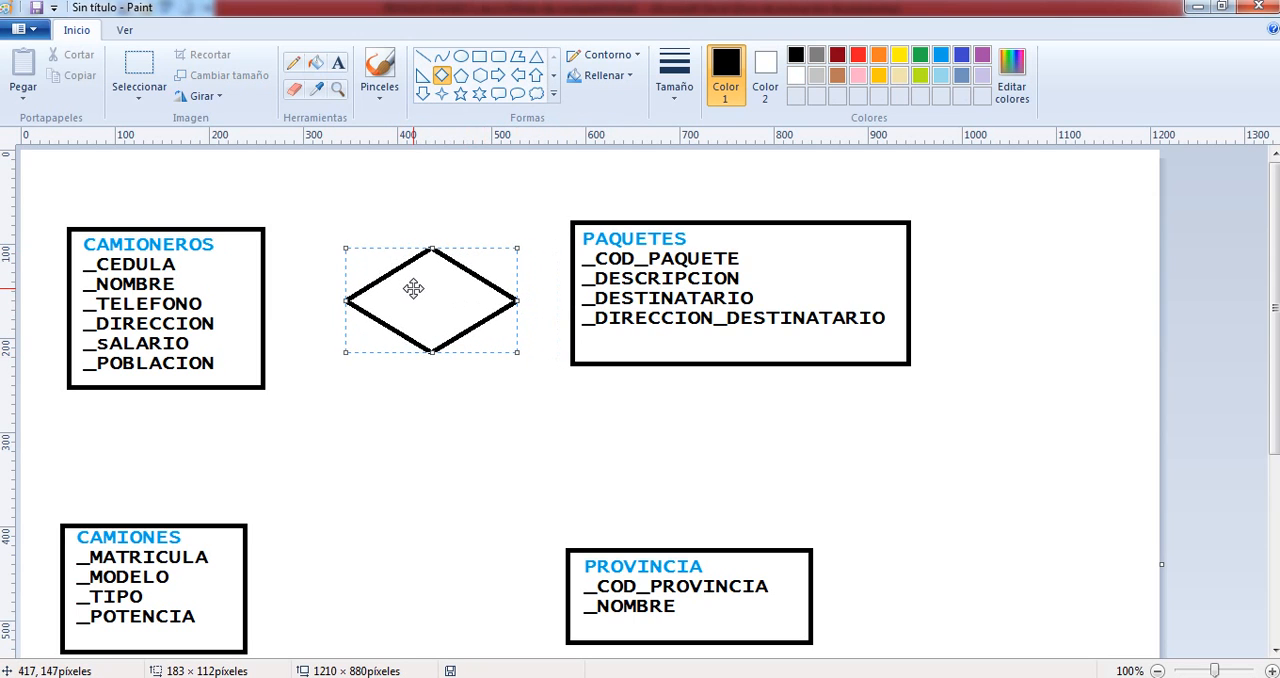
- Label the diamond between CAMIONEROS and PAQUETES with the text DISTRIBUYE, fitted inside the shape
click(338, 63)
click(369, 285)
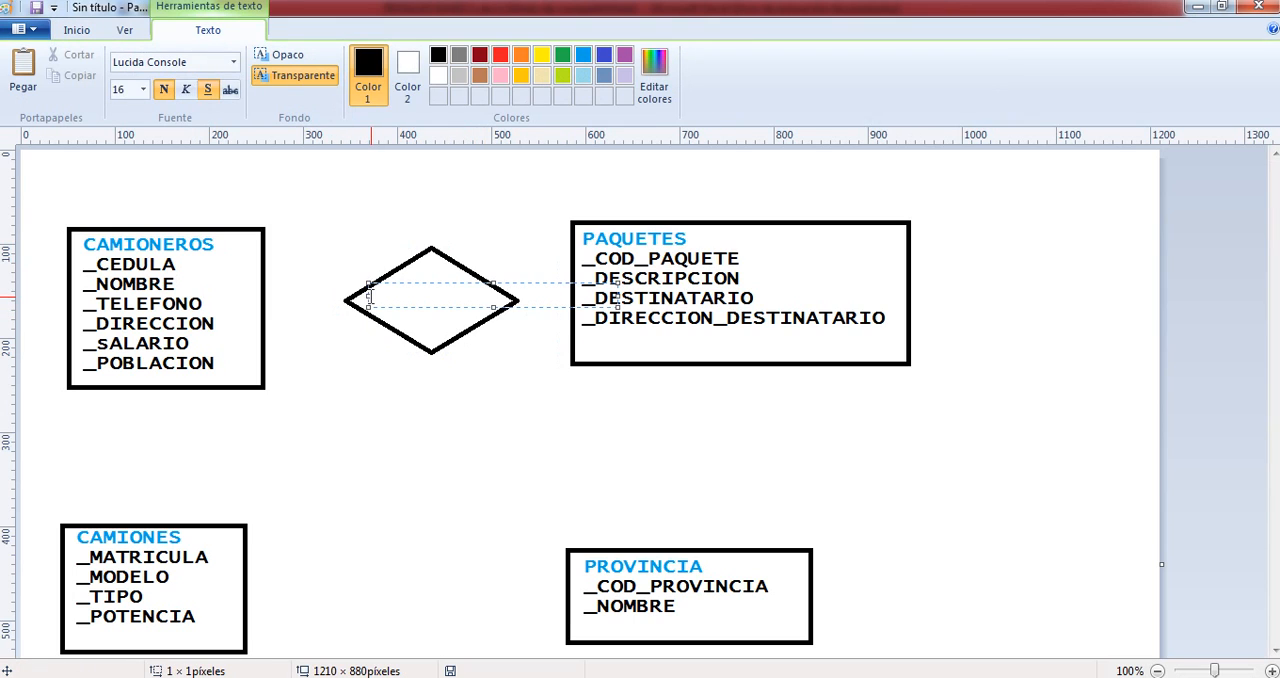
text(dis)
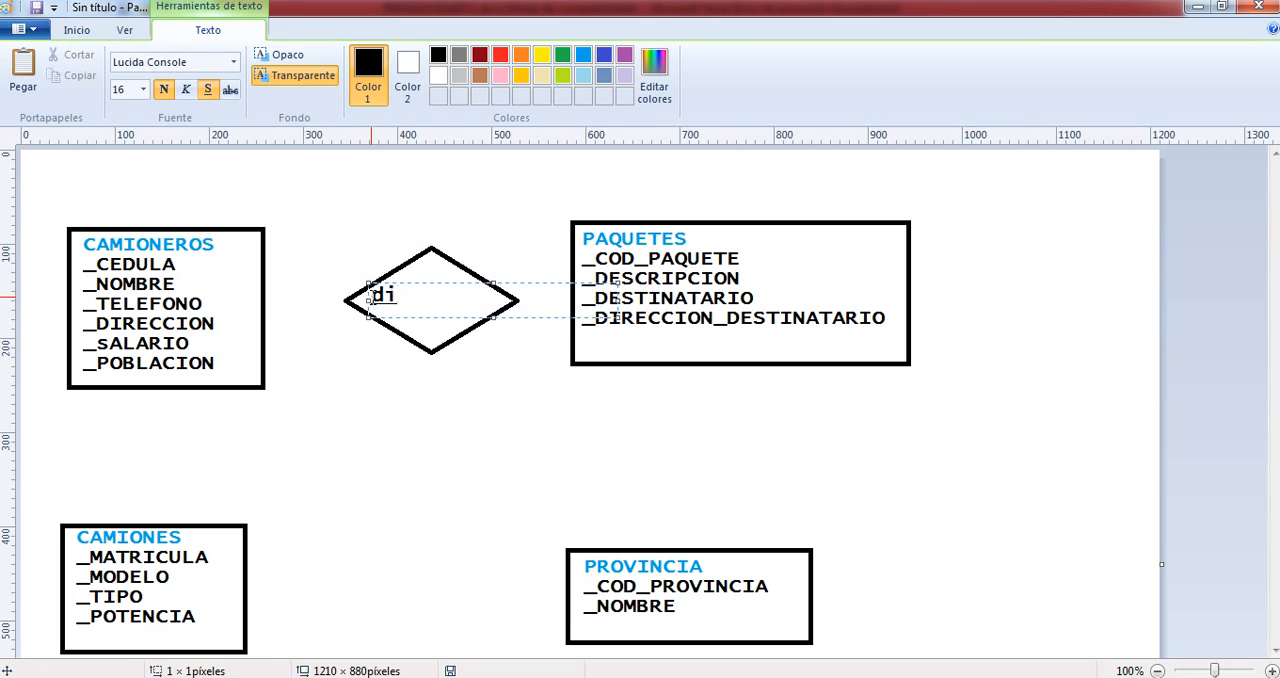
key(BackSpace)
key(BackSpace)
key(BackSpace)
key(Caps_Lock)
text(DIS)
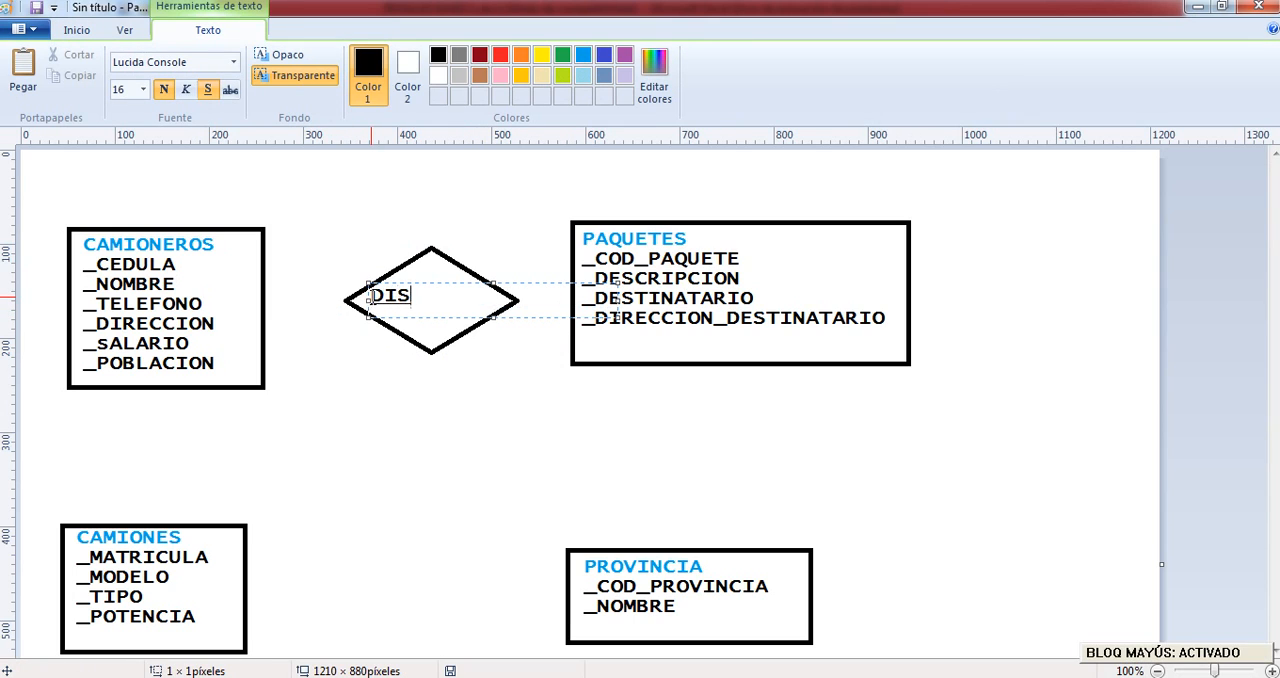
text(TRIBUYE)
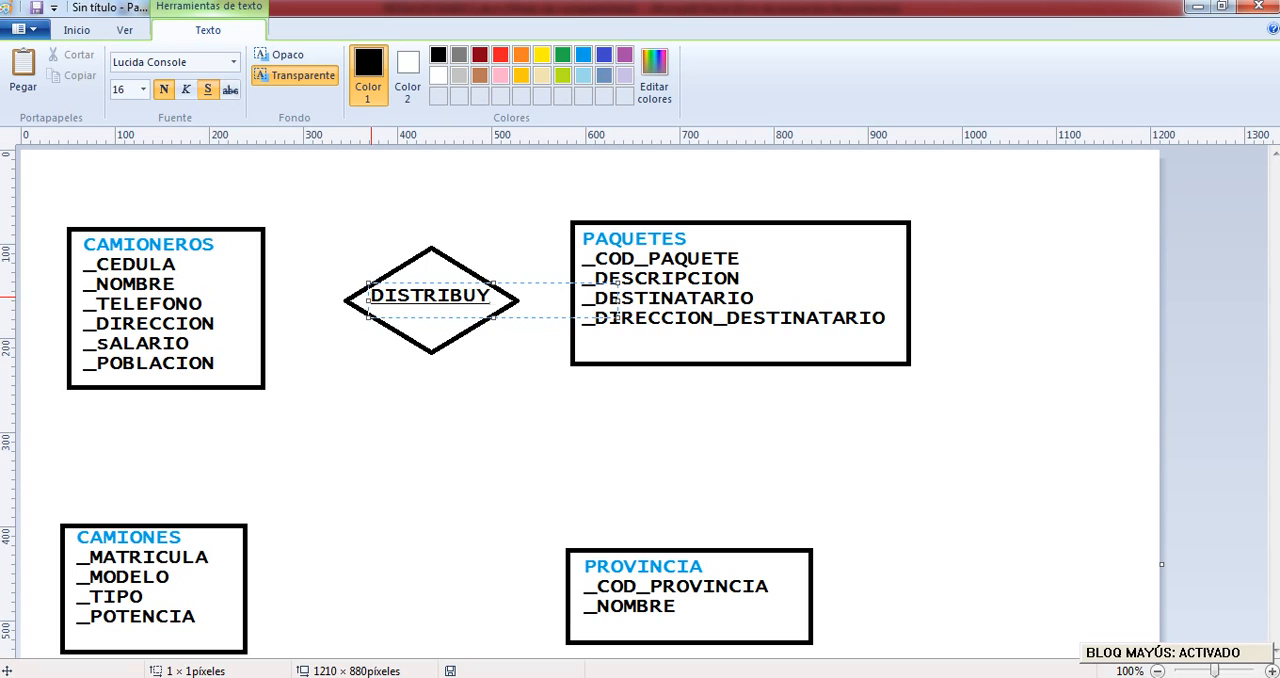
key(BackSpace)
text(E)
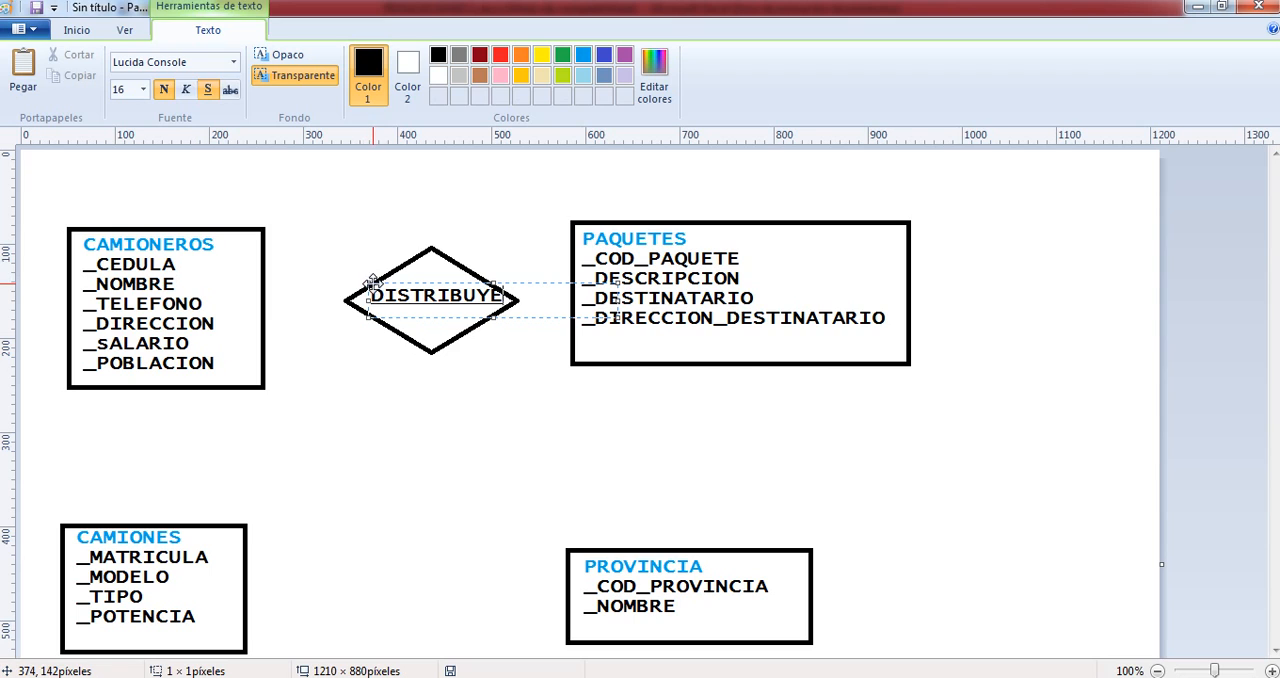
drag(366, 281, 368, 285)
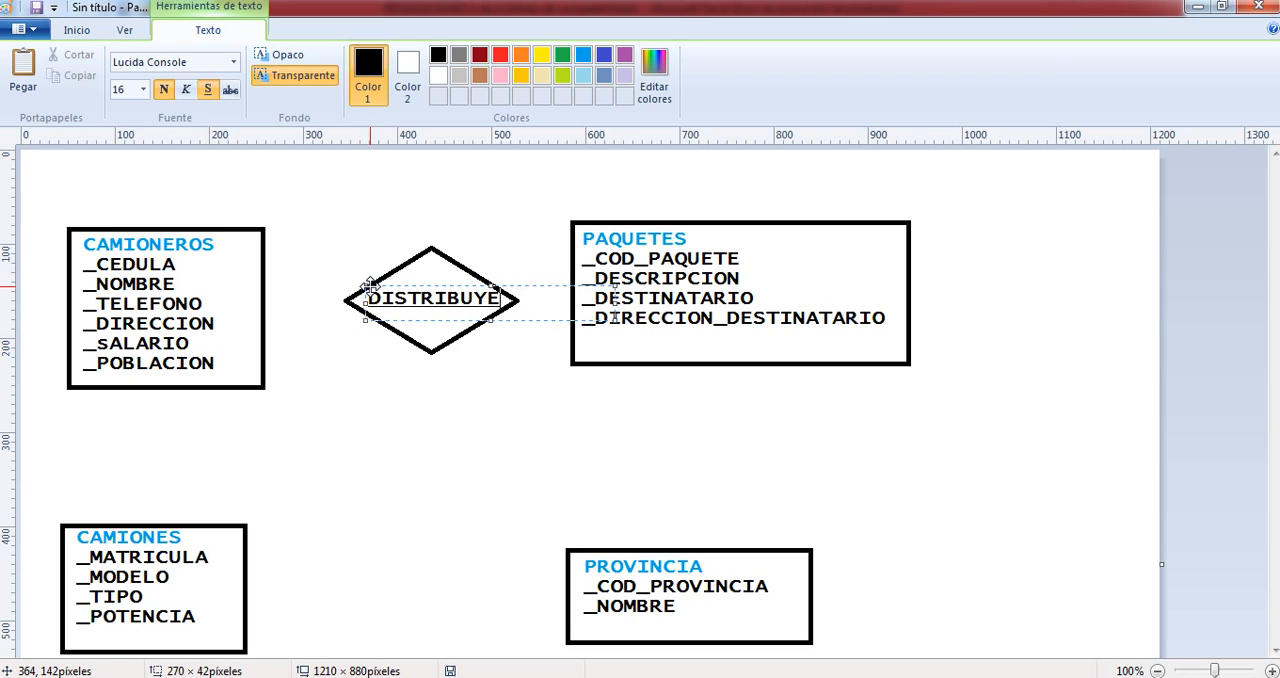
click(338, 228)
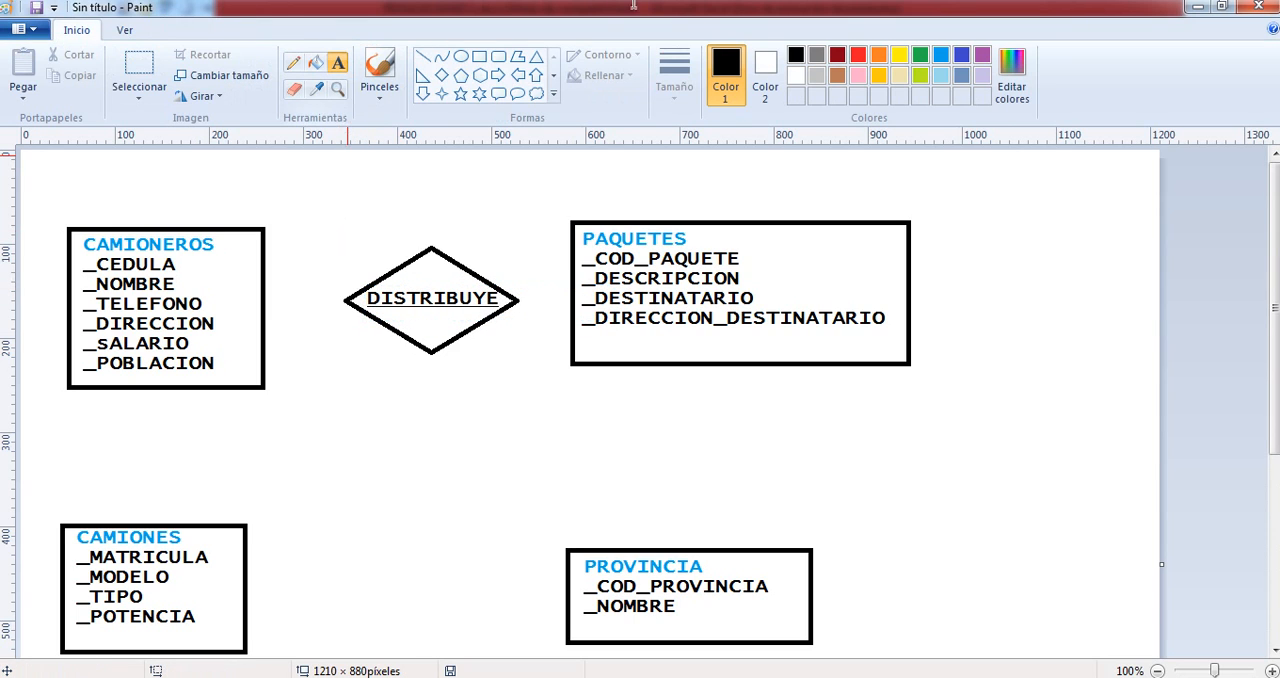
- Draw horizontal lines about 77 px and 49 px long linking the DISTRIBUYE diamond towards CAMIONEROS and PAQUETES
click(424, 57)
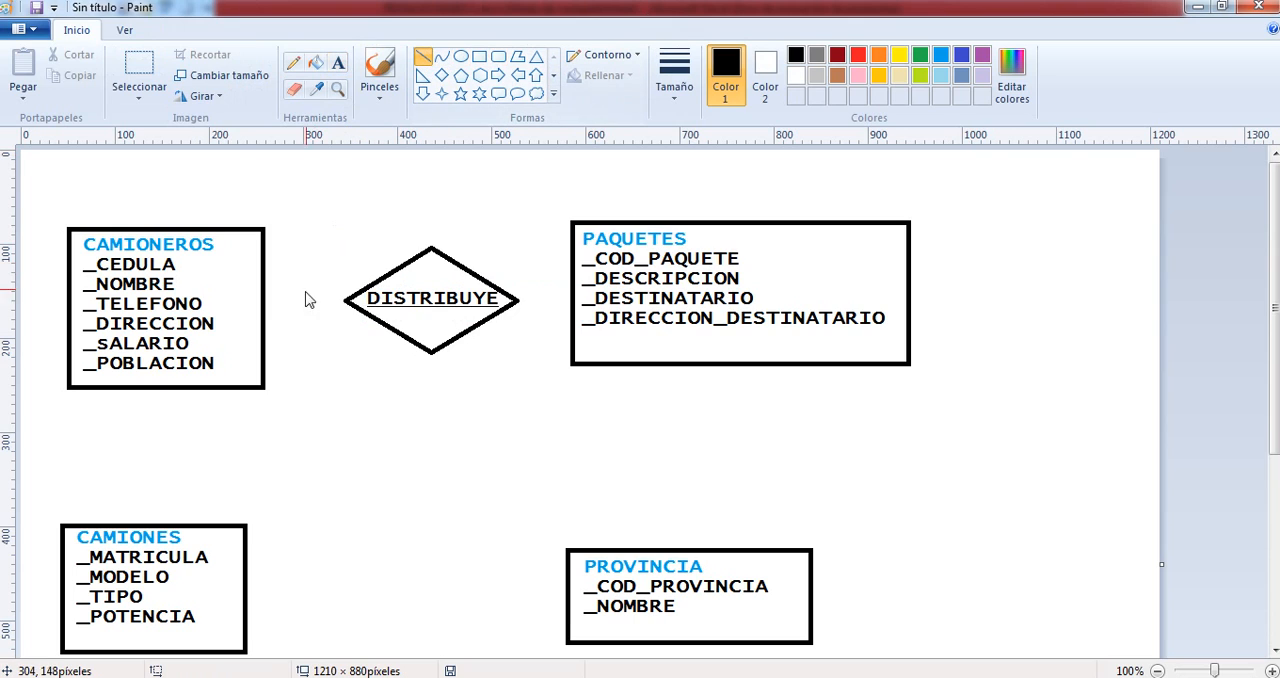
drag(278, 295, 348, 295)
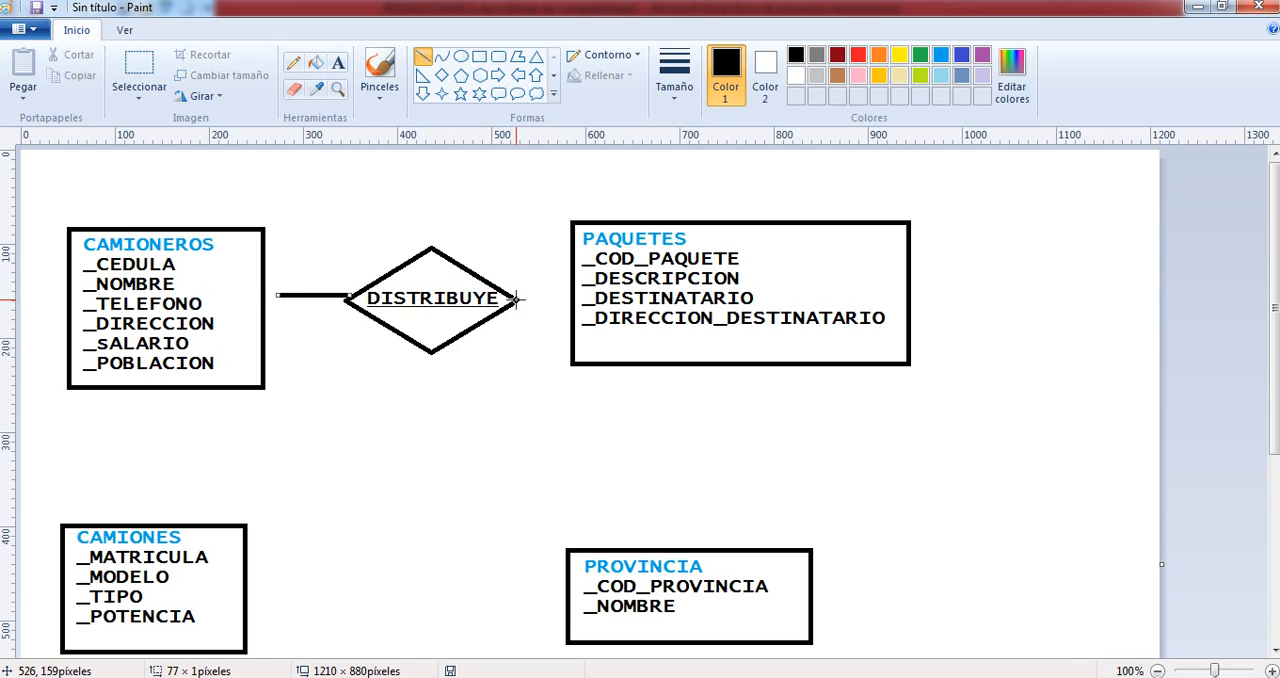
drag(519, 300, 561, 299)
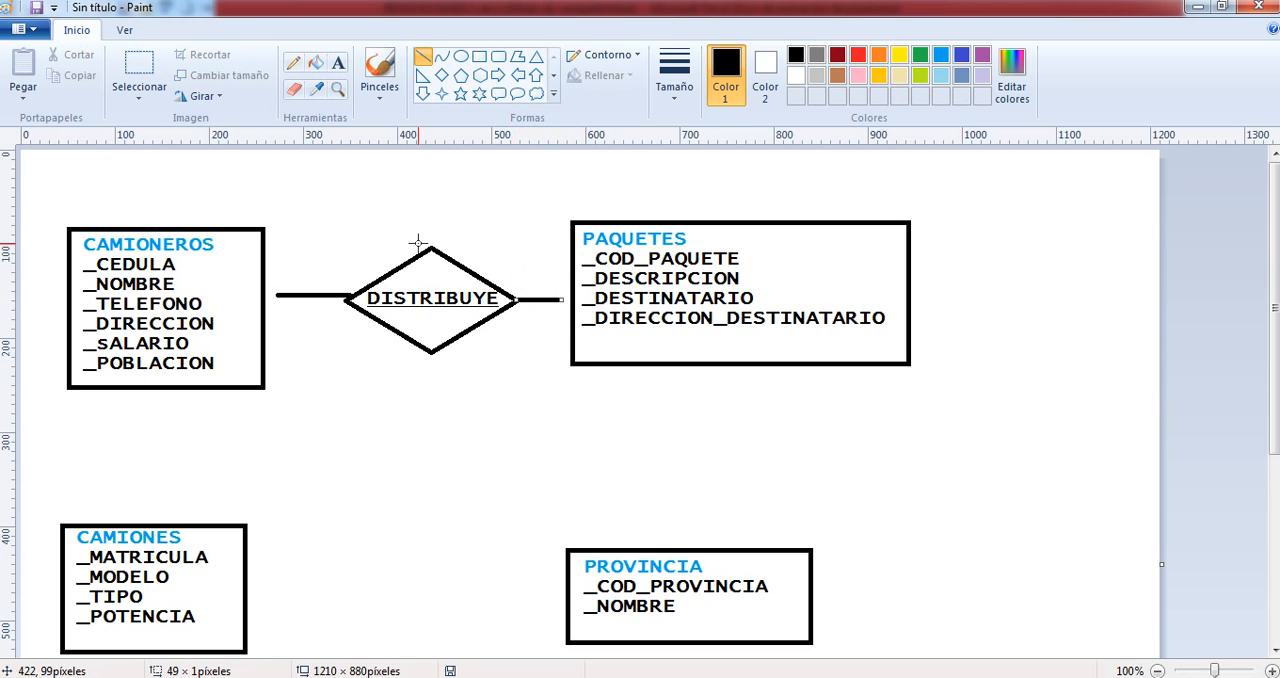
- Check the statement in Word, and in Paint handwrite the DISTRIBUYE cardinalities: 1 and n above the connector lines, 1 and 1 below
key(alt+Tab)
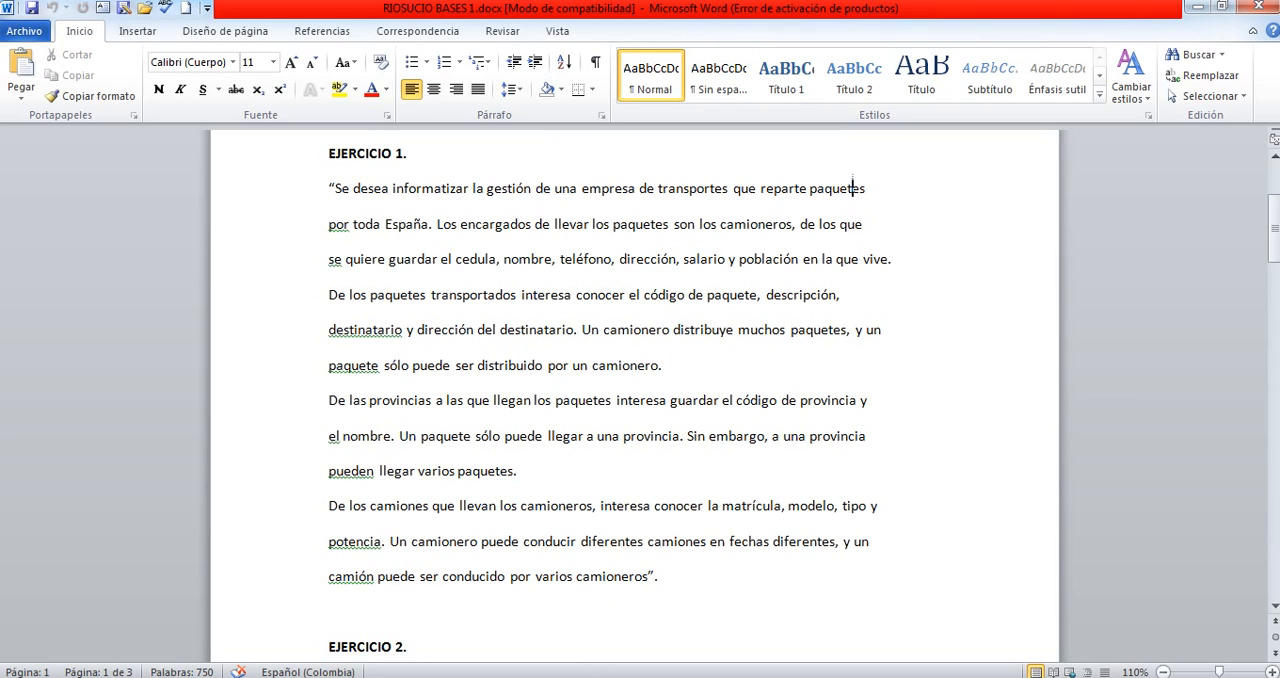
key(alt+Tab)
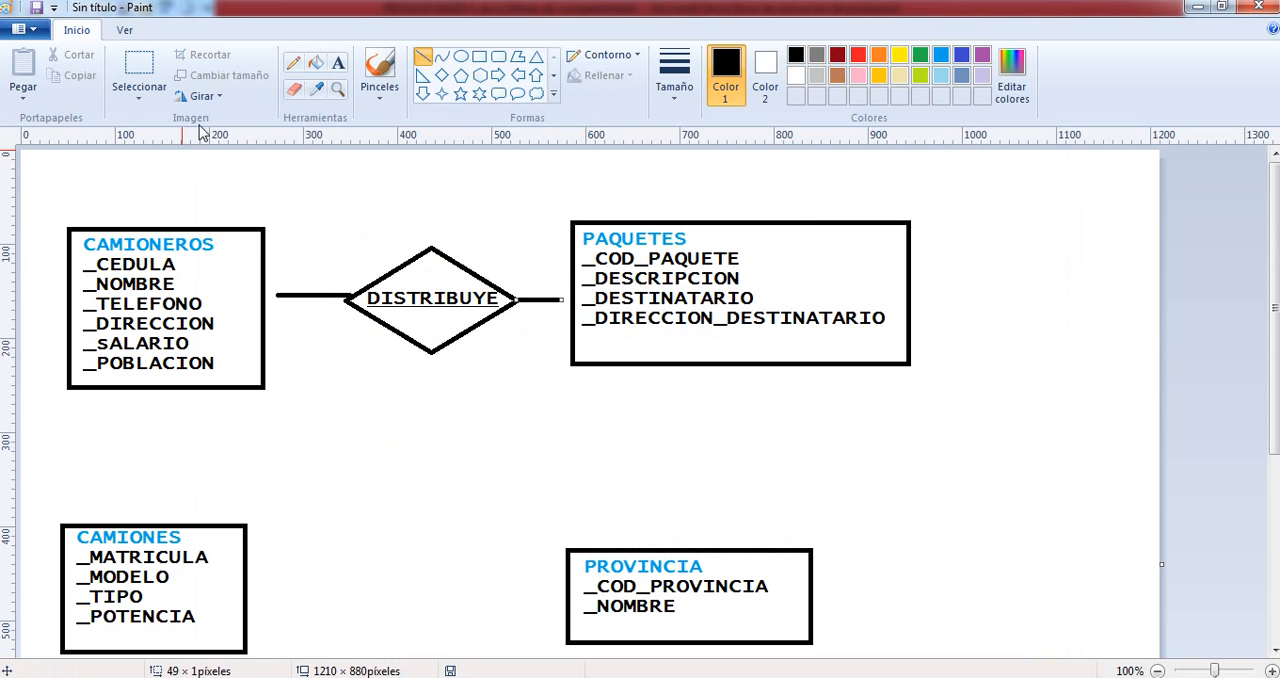
click(293, 63)
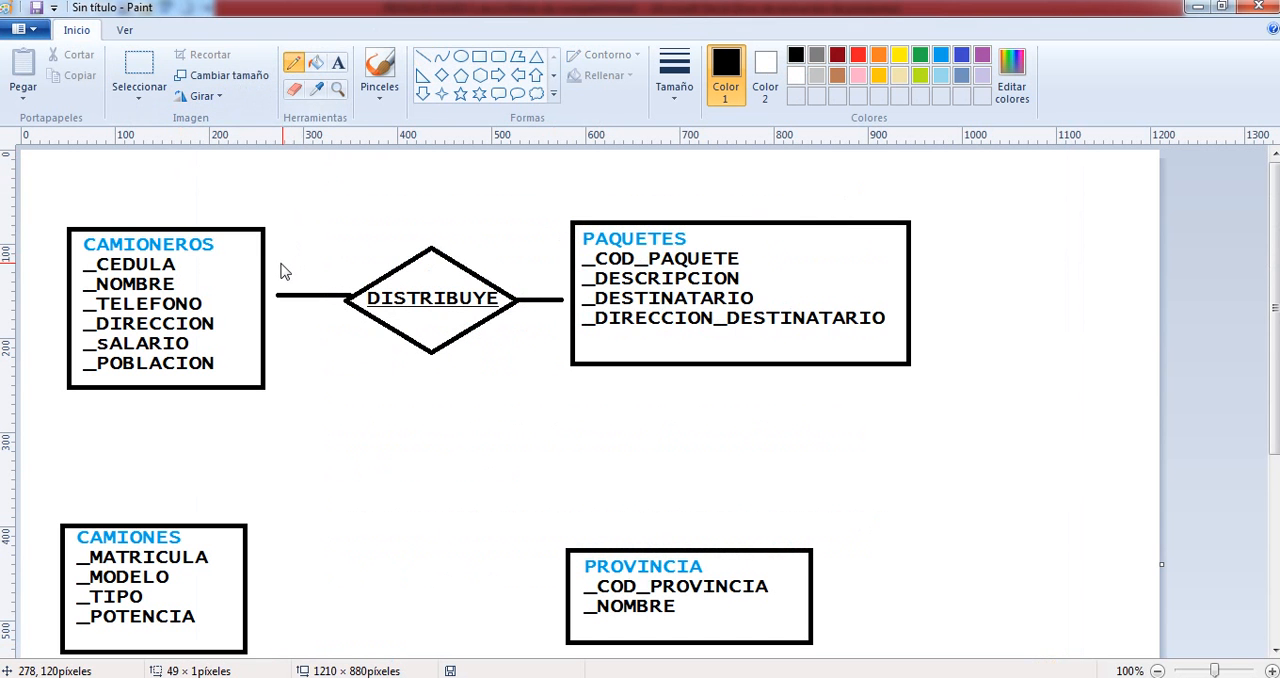
mouse_move(282, 262)
mouse_down()
mouse_move(289, 250)
mouse_move(291, 274)
mouse_up()
mouse_move(534, 269)
mouse_down()
mouse_move(546, 263)
mouse_move(551, 277)
mouse_up()
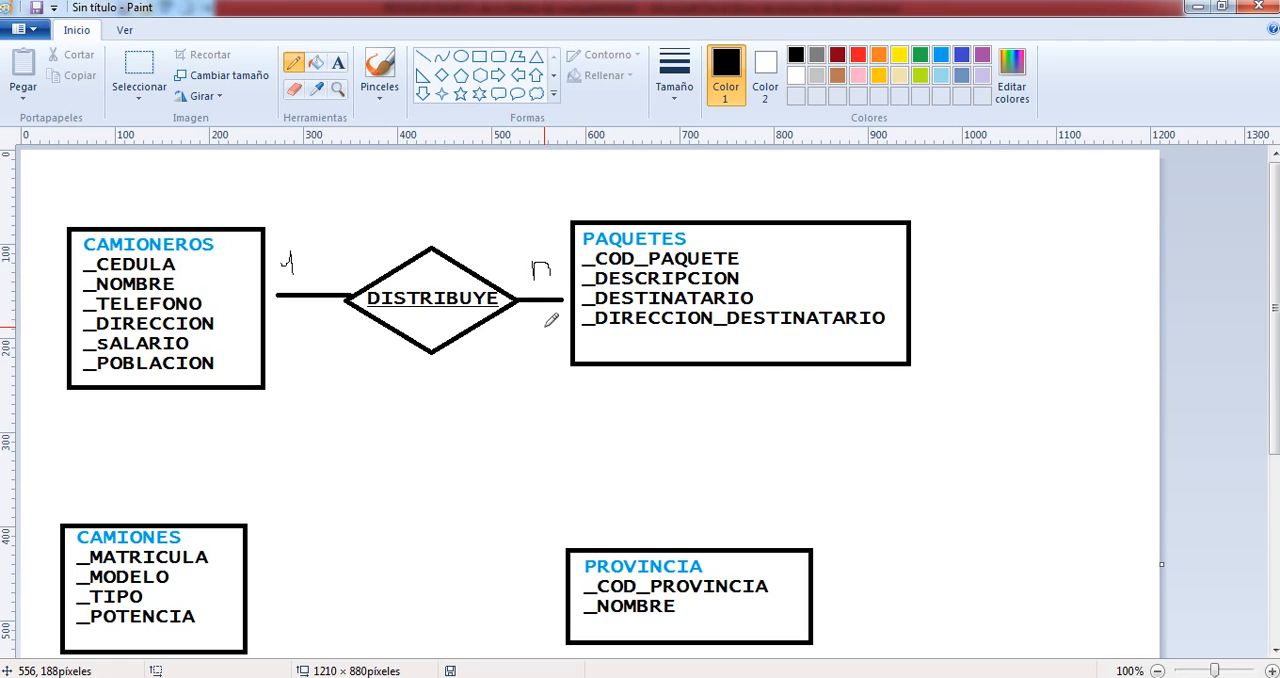
drag(547, 313, 547, 330)
drag(287, 315, 287, 340)
drag(547, 313, 547, 331)
- Consult the provinces paragraph in Word, and in Paint draw a diamond about 210 × 82 px between PAQUETES and PROVINCIA
mouse_move(446, 677)
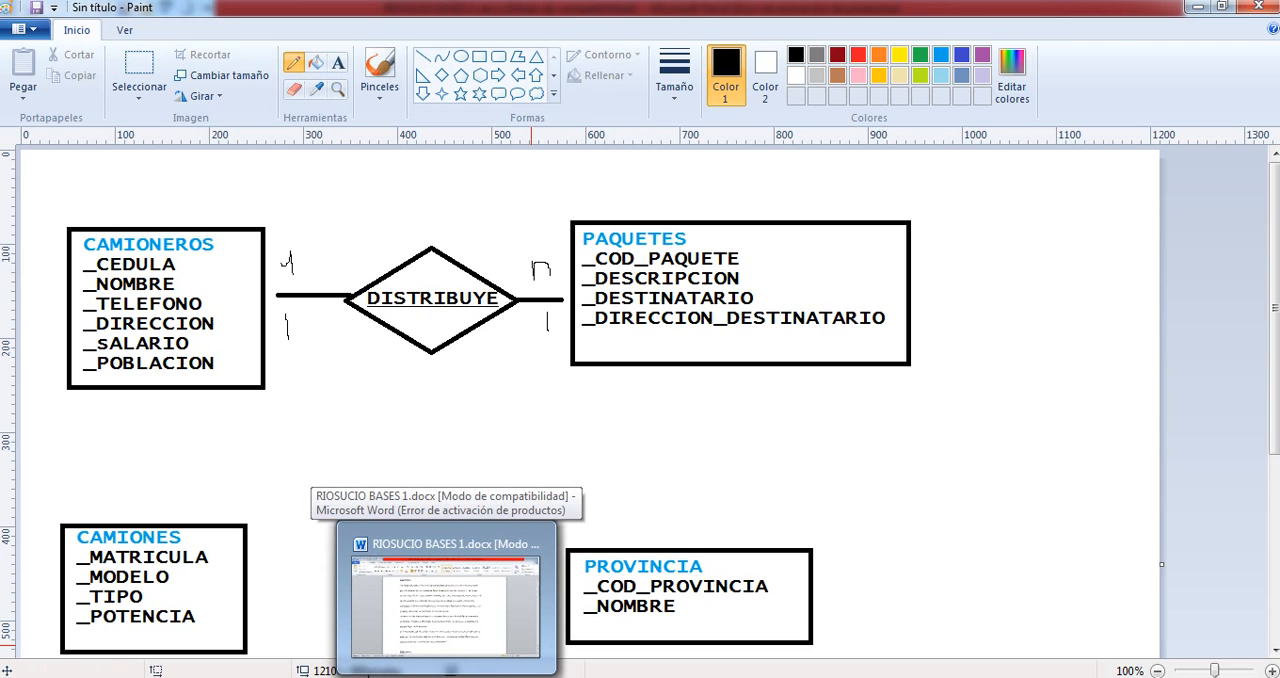
click(446, 600)
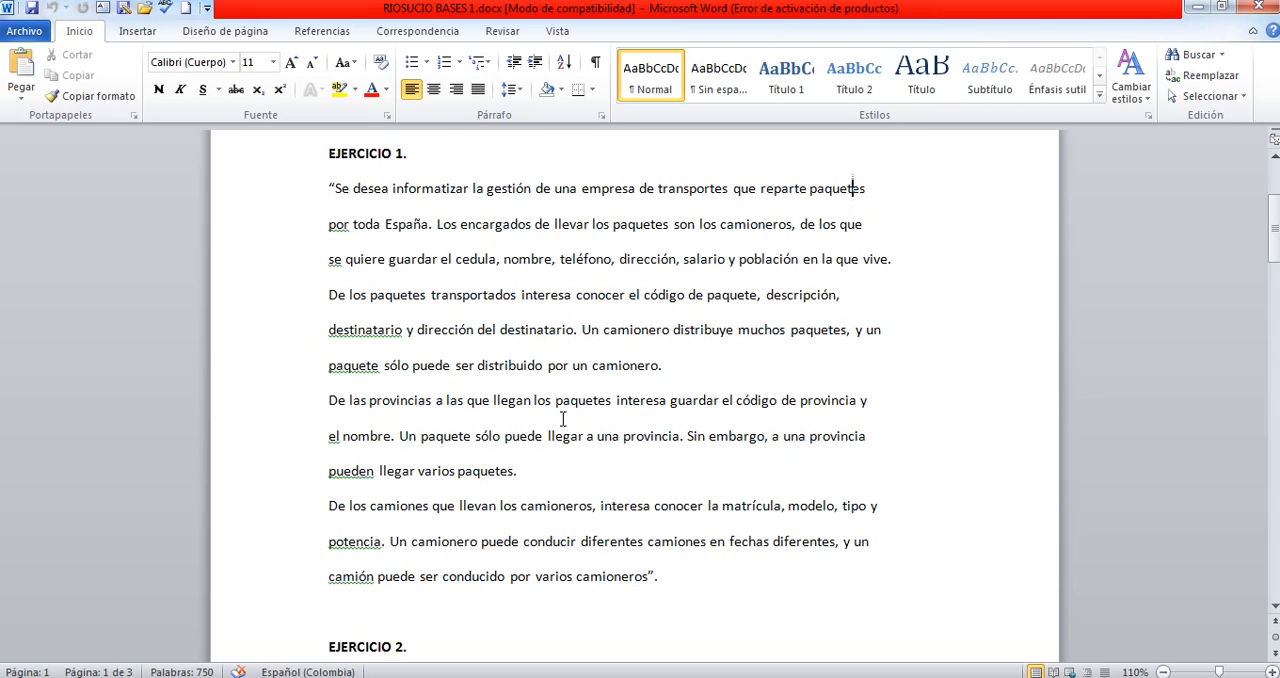
key(alt+Tab)
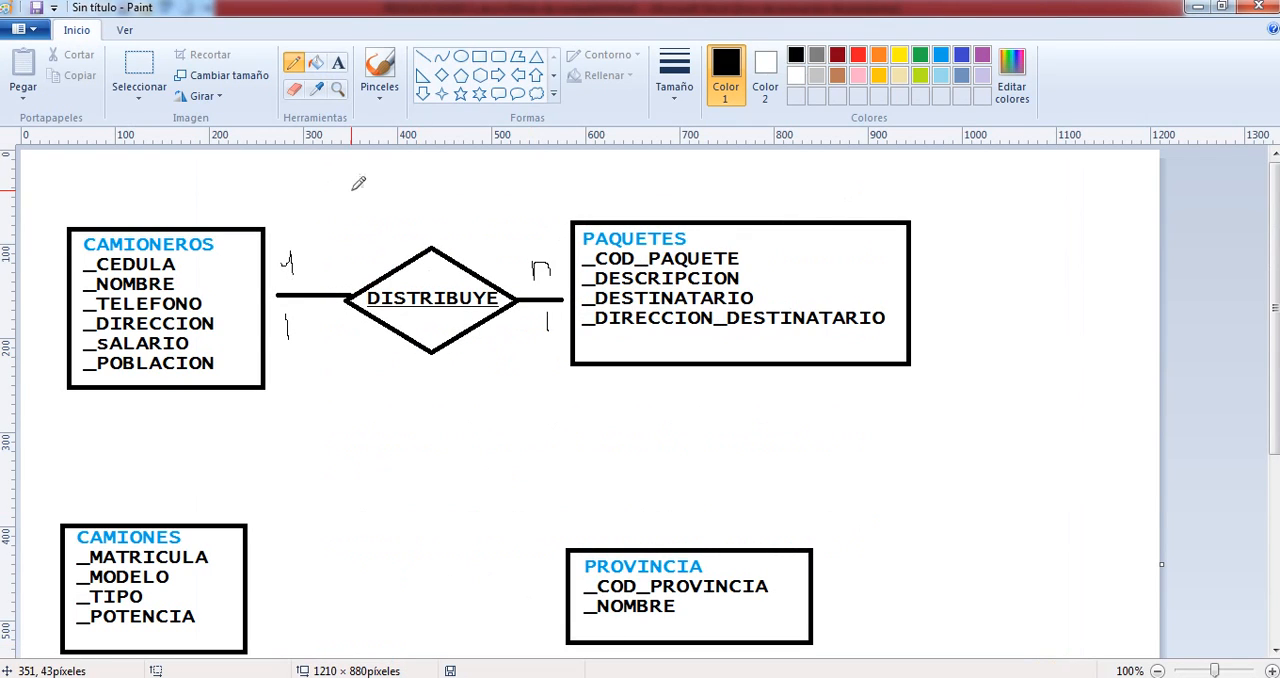
click(441, 75)
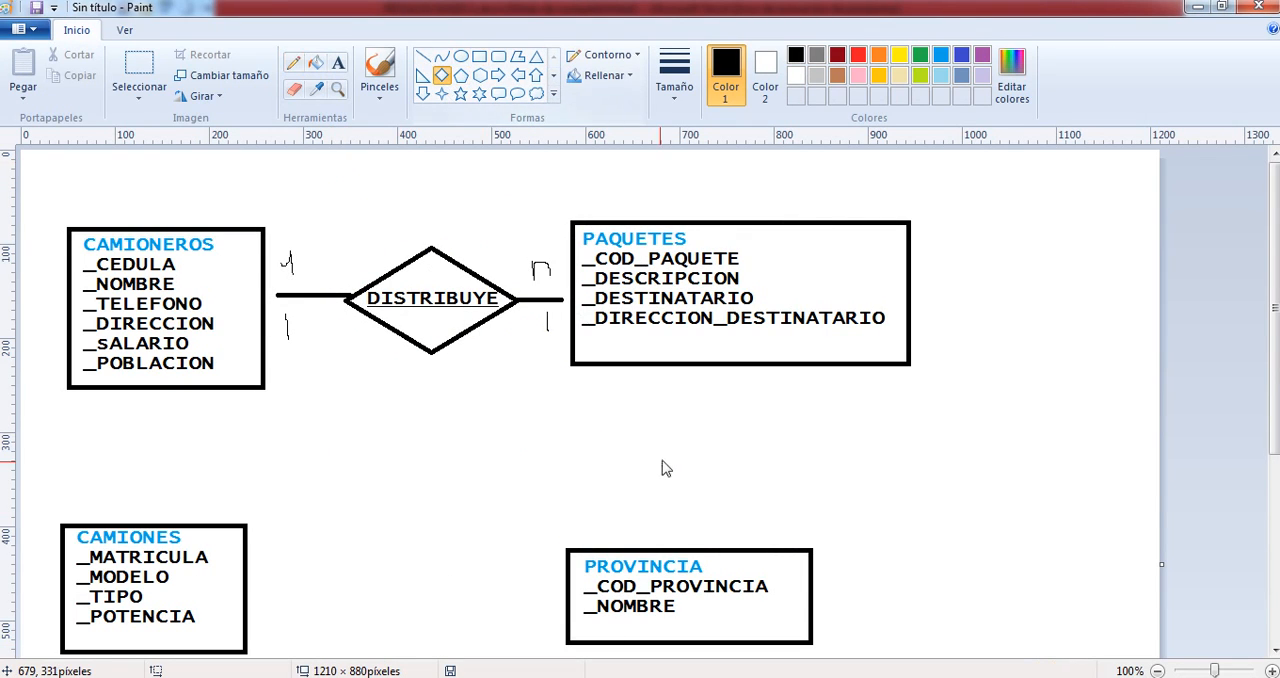
mouse_move(669, 436)
mouse_down()
mouse_move(827, 422)
mouse_move(883, 509)
mouse_move(870, 512)
mouse_up()
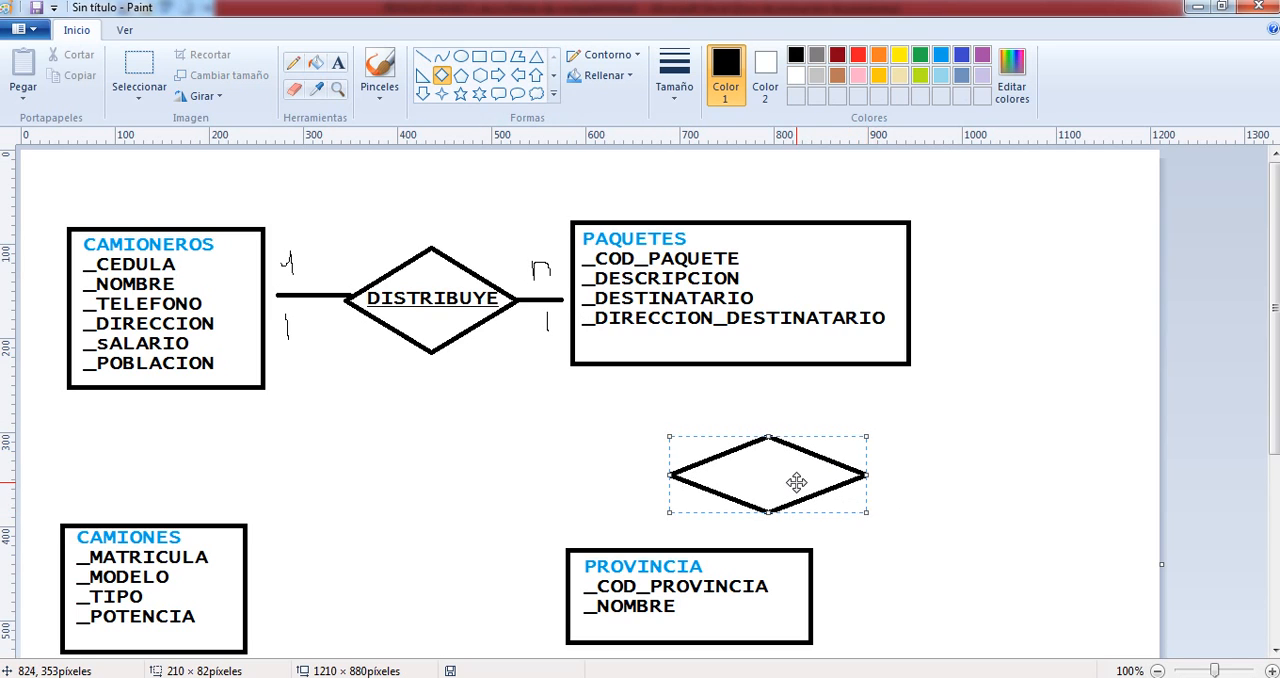
mouse_move(797, 480)
mouse_down()
mouse_move(694, 457)
mouse_move(710, 464)
mouse_up()
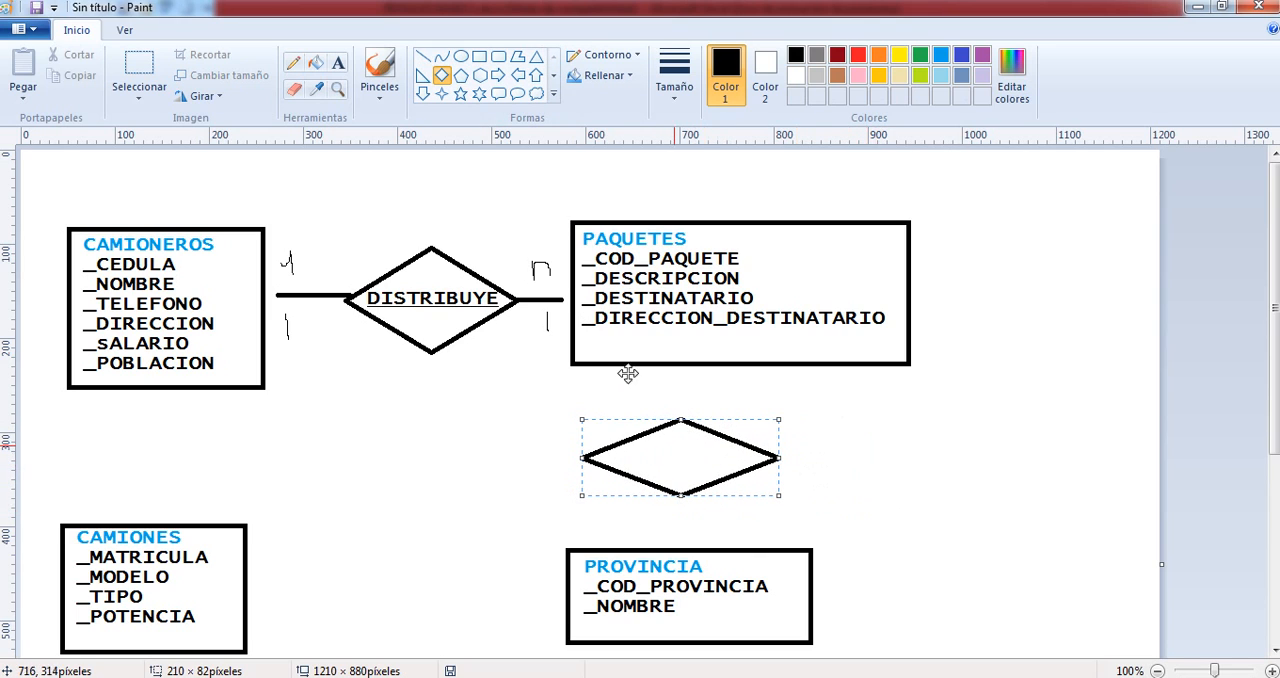
- Label the diamond between PAQUETES and PROVINCIA with the text LLEGAN, centred inside the shape
click(338, 62)
click(613, 443)
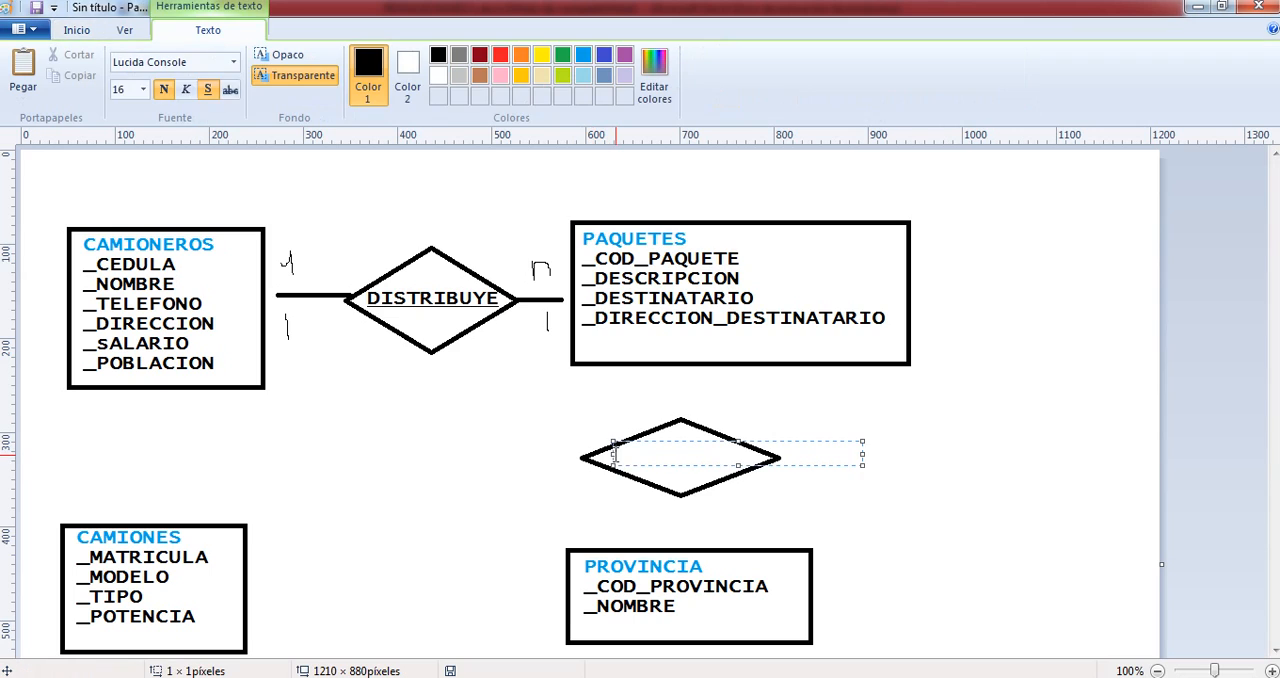
text(LLEGAN)
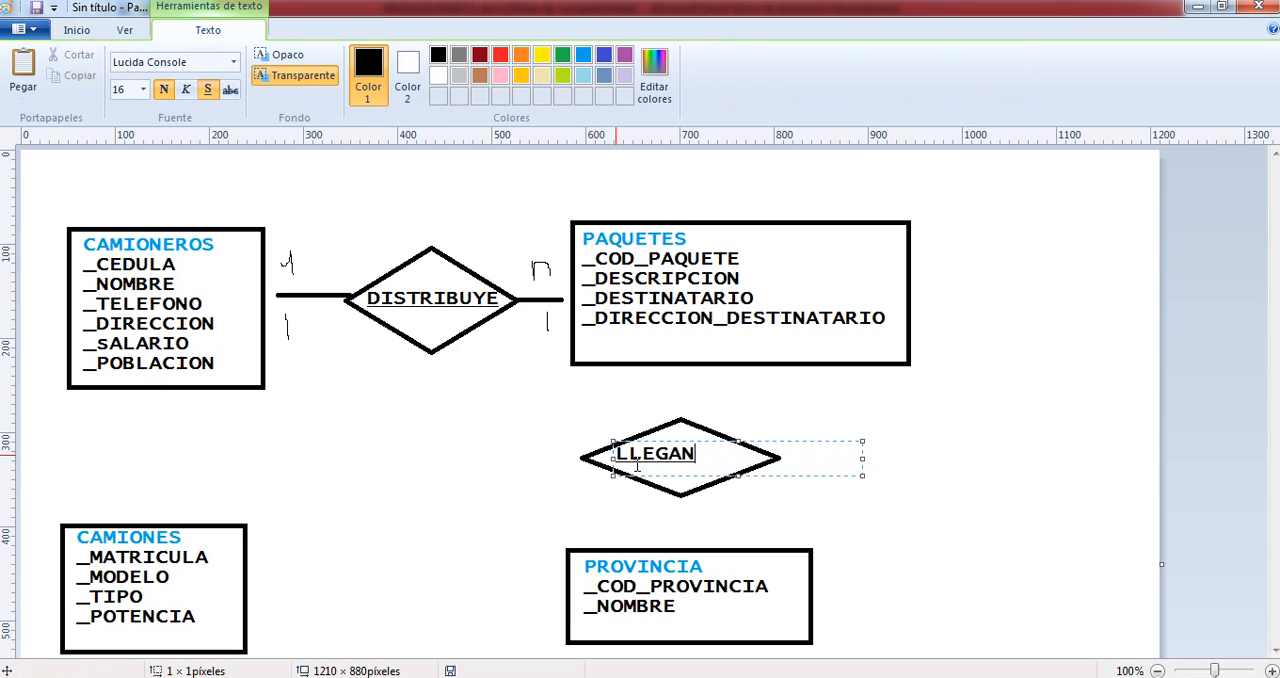
drag(617, 436, 652, 444)
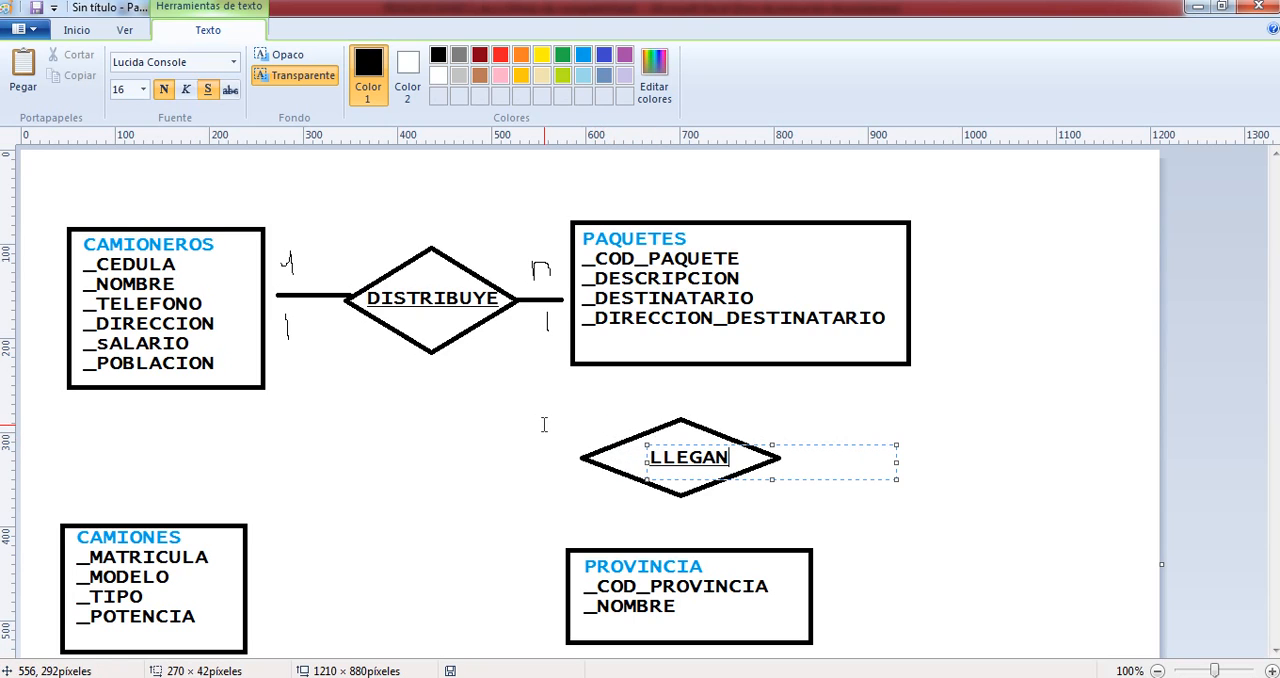